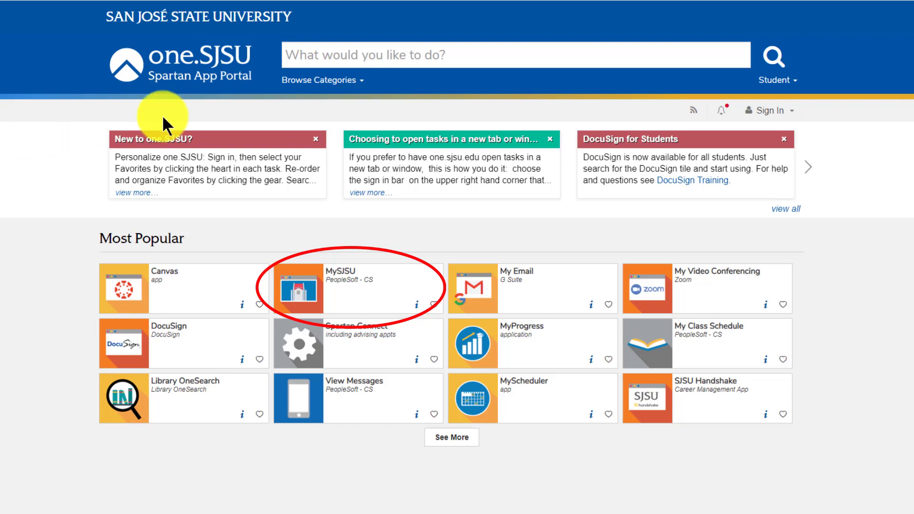
# From the portal, open MySJSU and go to the Open University Enrollment task in Student Center
pyautogui.click(323, 271)
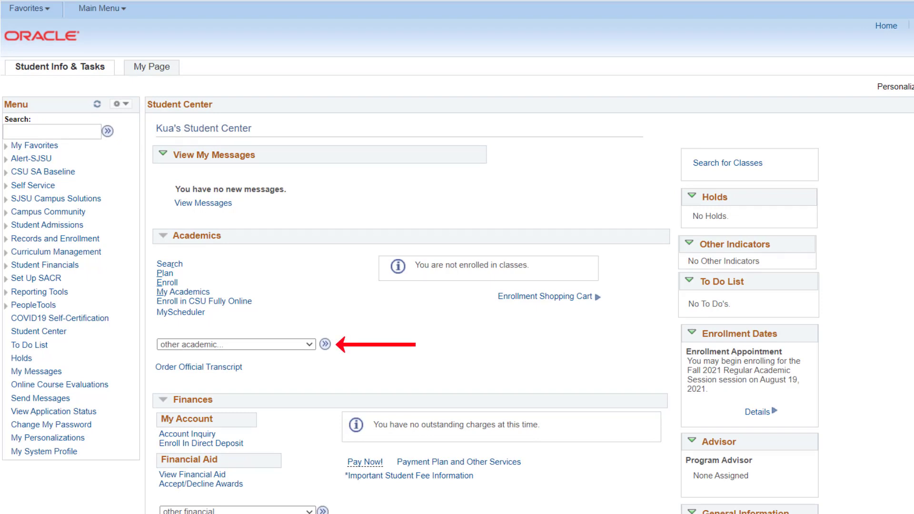
pyautogui.click(206, 344)
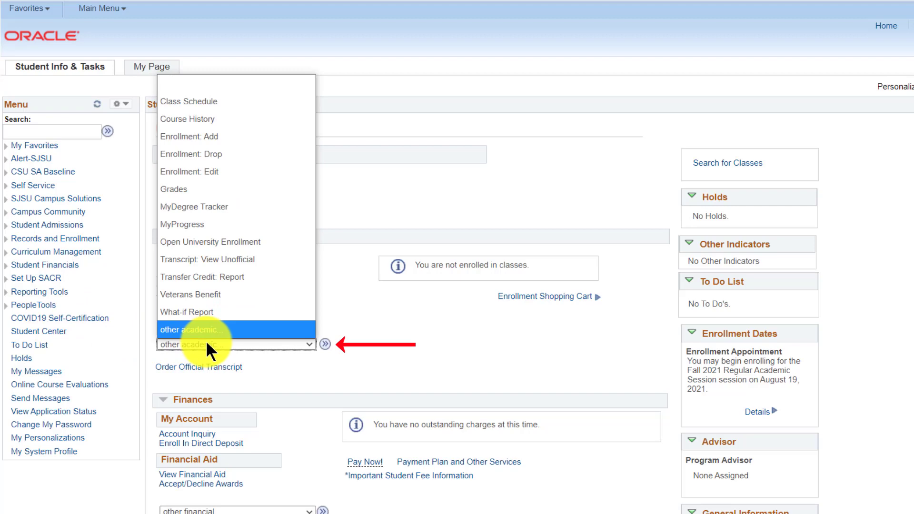
pyautogui.click(207, 241)
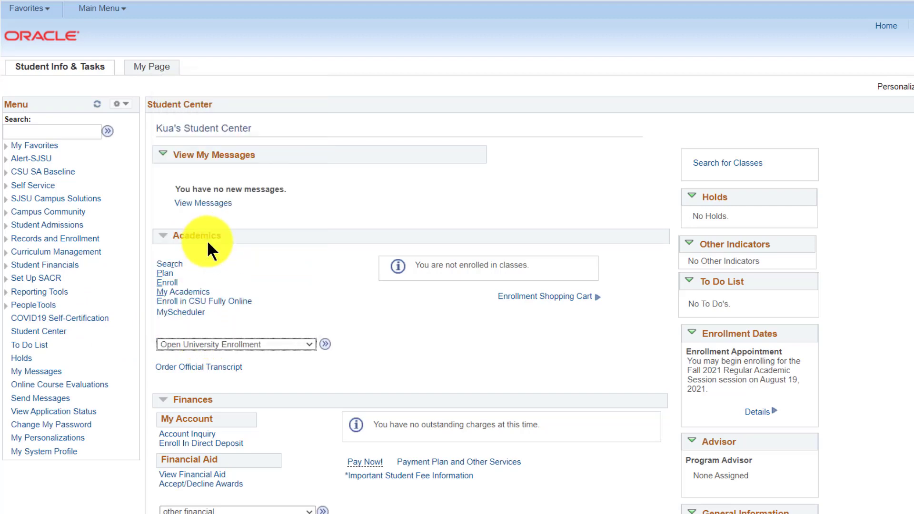
pyautogui.click(323, 343)
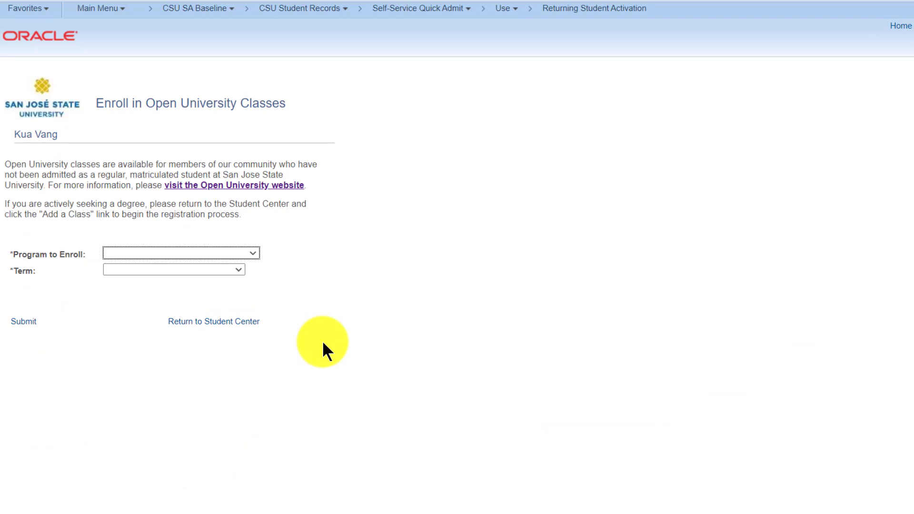
# Submit an Open University enrollment request for Open University - Undergraduate, term Fall 2021
pyautogui.click(258, 255)
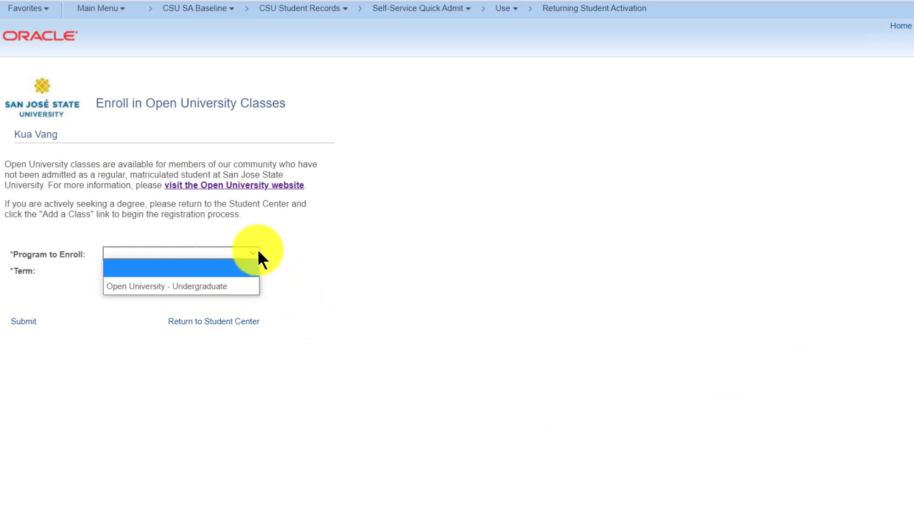
pyautogui.click(237, 286)
pyautogui.click(235, 269)
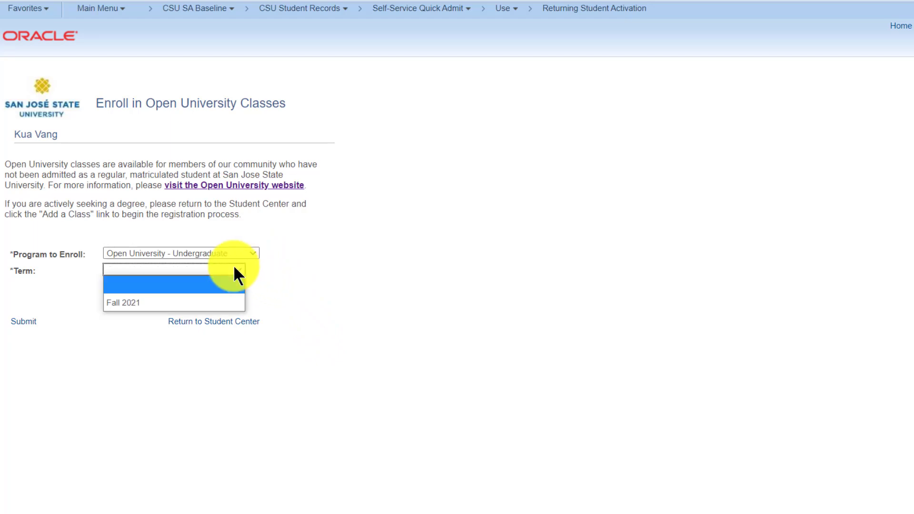
pyautogui.click(218, 307)
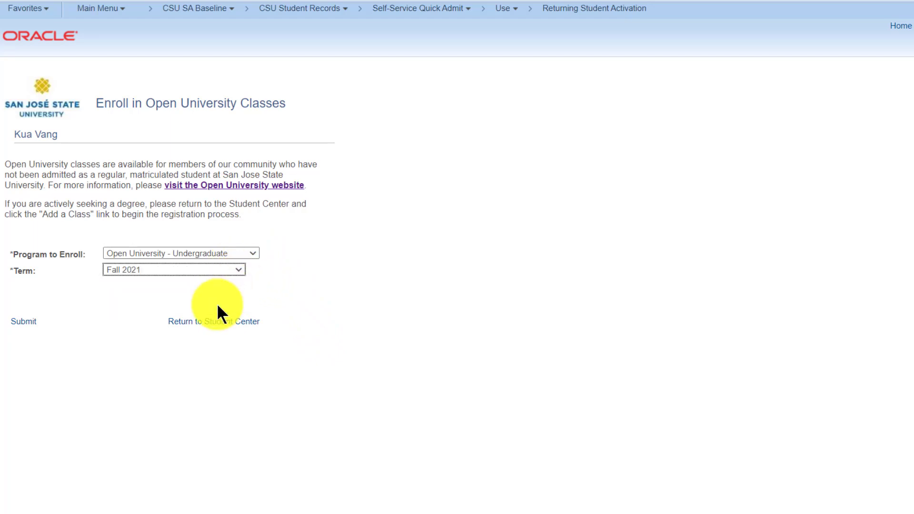
pyautogui.click(21, 322)
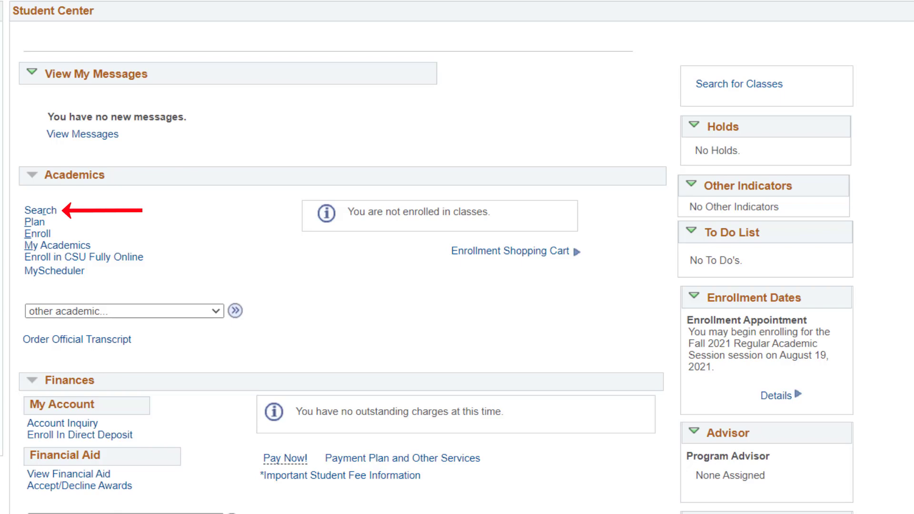
# Search Fall 2021 classes for subject AMS, Undergraduate career, showing open classes only
pyautogui.click(31, 213)
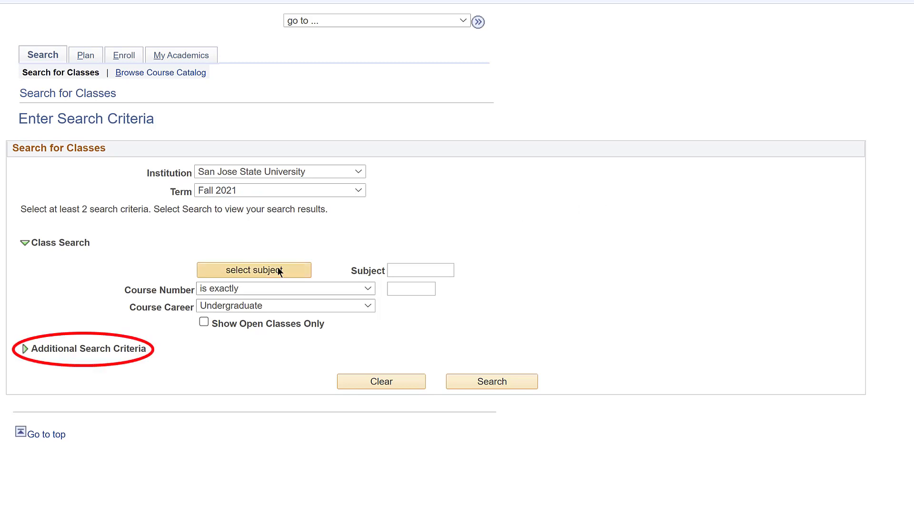
pyautogui.click(25, 349)
pyautogui.scroll(-3, 622, 270)
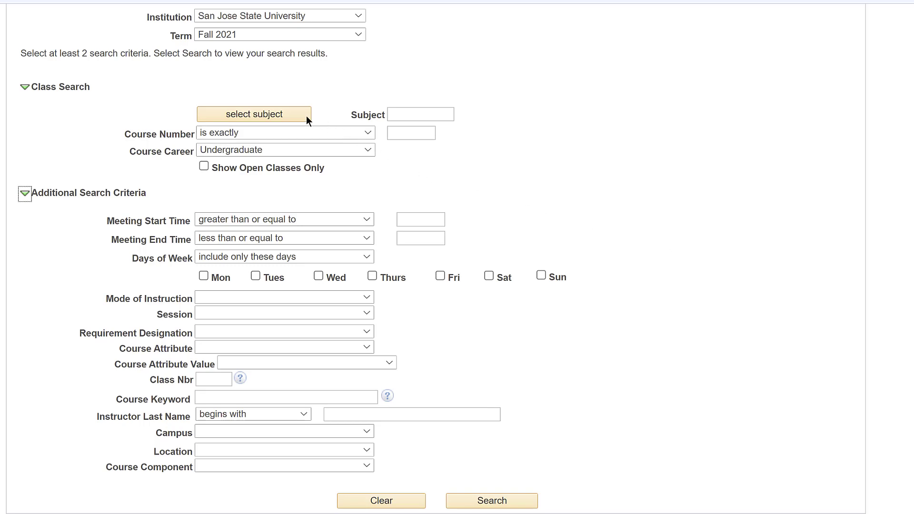
pyautogui.click(281, 115)
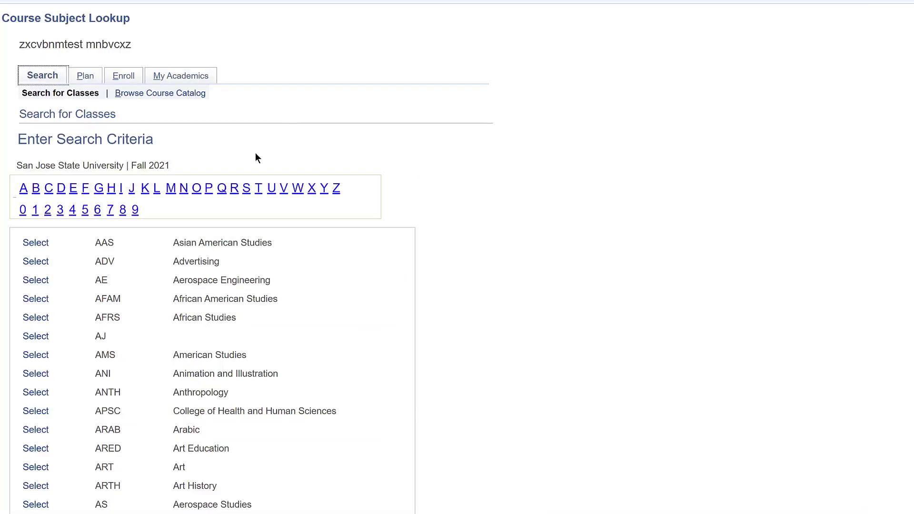
pyautogui.click(37, 356)
pyautogui.click(205, 166)
pyautogui.click(369, 148)
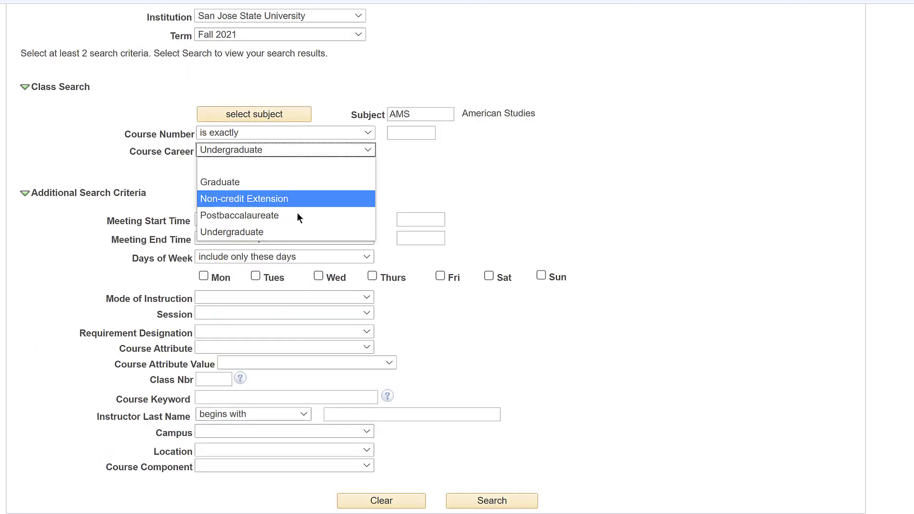
pyautogui.click(269, 232)
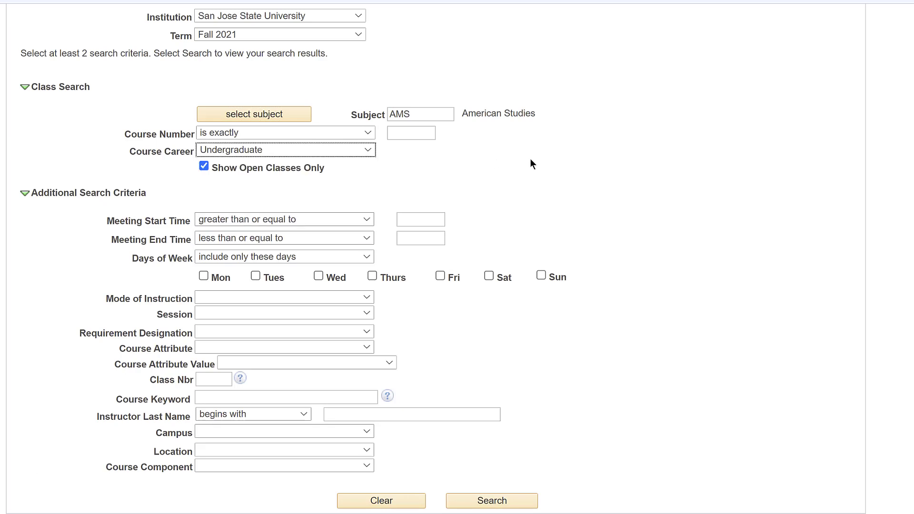
pyautogui.click(480, 501)
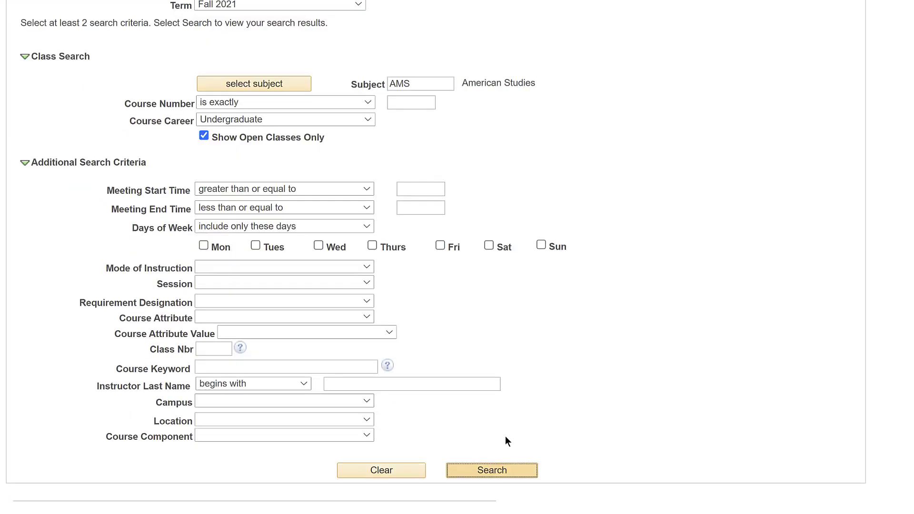
# Open the Class Detail page for class 47582, AMS 1A-66, from the search results
pyautogui.scroll(-1, 790, 235)
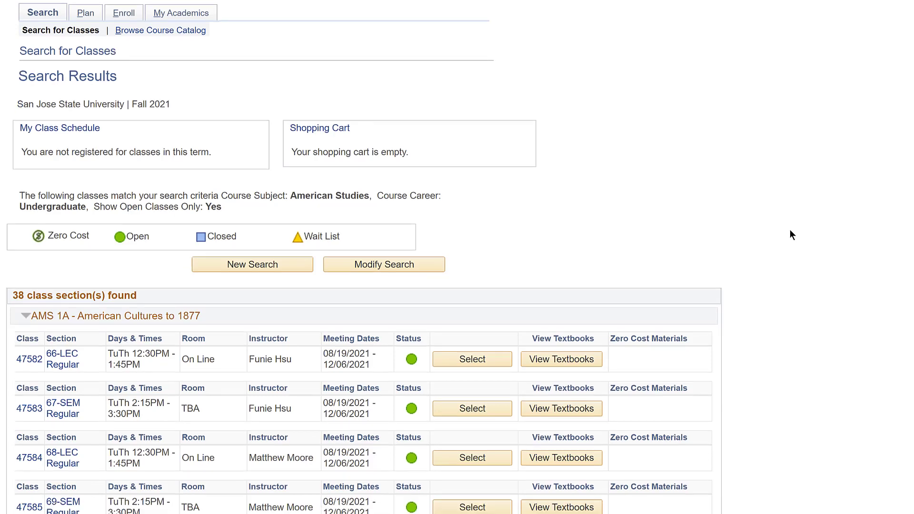
pyautogui.scroll(-3, 789, 231)
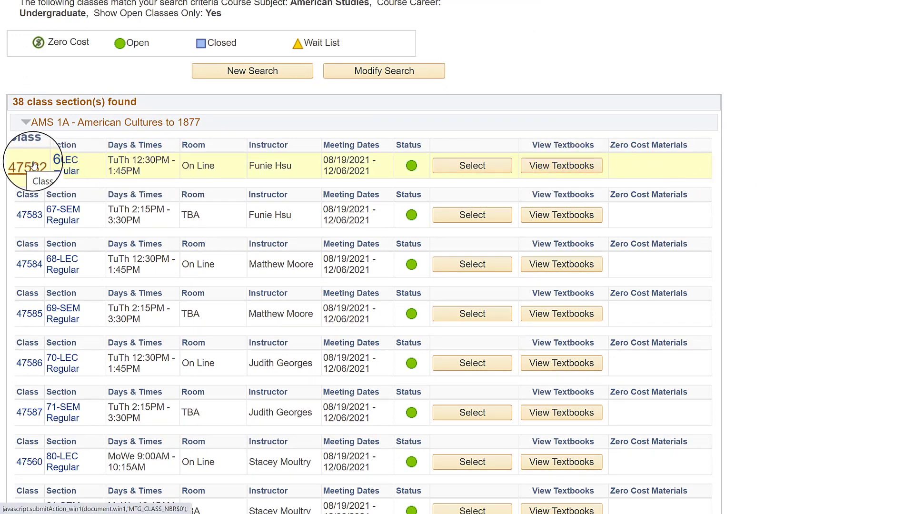
pyautogui.click(61, 171)
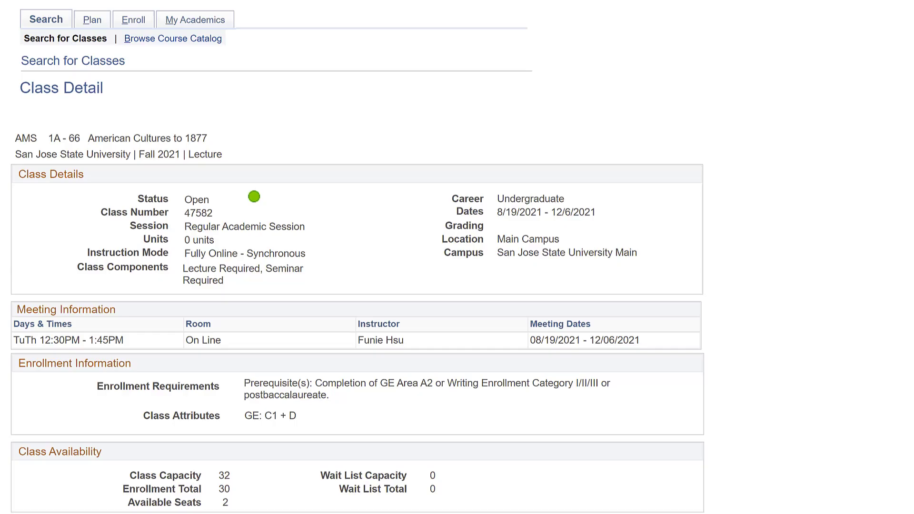
# Select lecture AMS 1A-66 with seminar 1A-67, enter the permission number, and add them to the cart
pyautogui.scroll(-4, 357, 267)
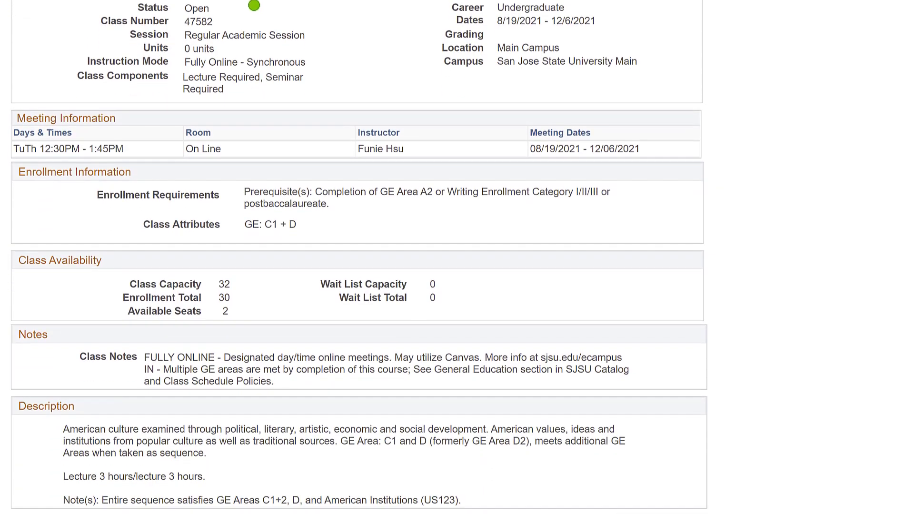
pyautogui.scroll(-3, 577, 380)
pyautogui.click(526, 413)
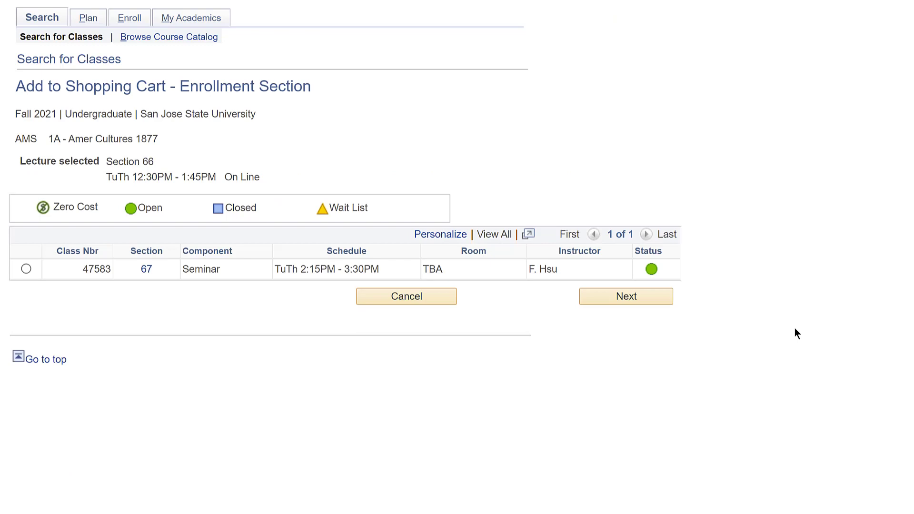
pyautogui.click(618, 297)
pyautogui.scroll(-2, 687, 360)
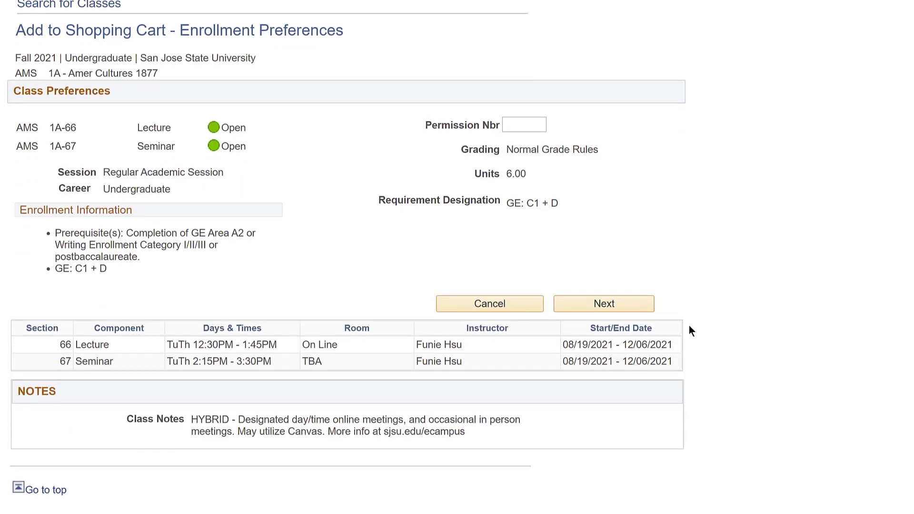
pyautogui.write('908700')
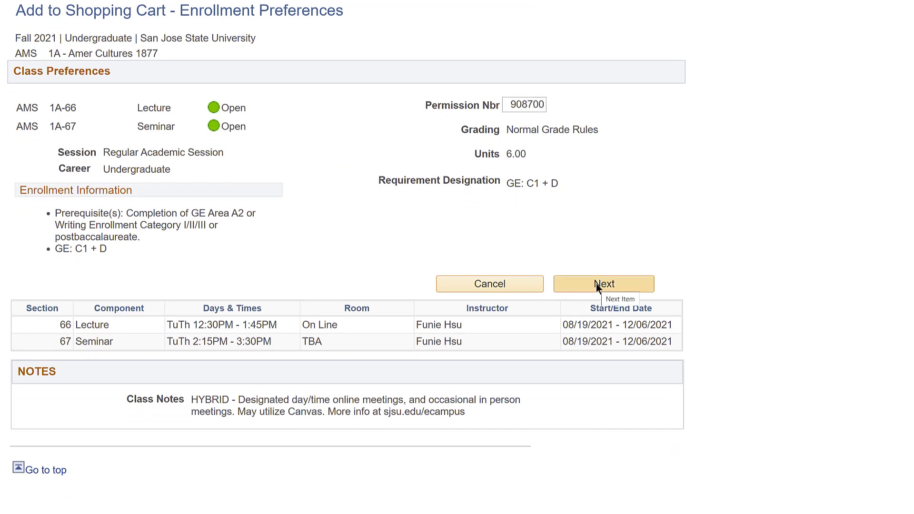
pyautogui.click(596, 284)
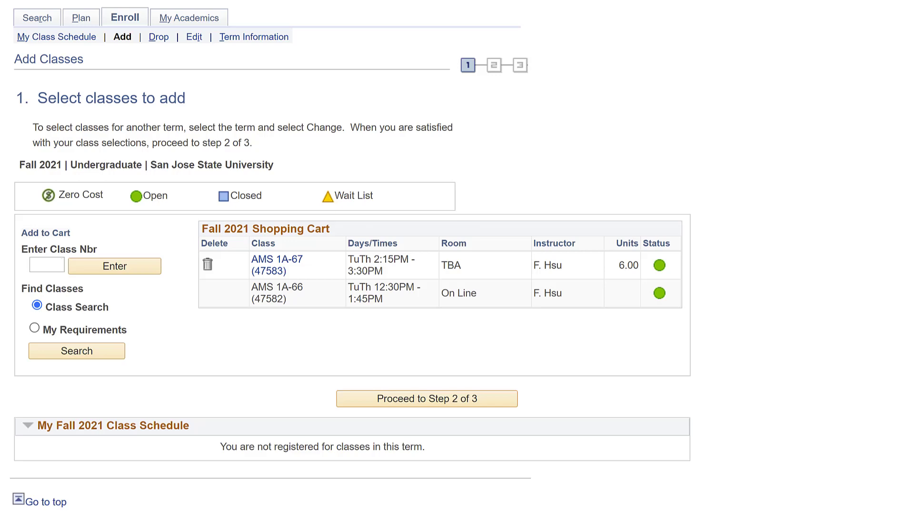
# Confirm the cart and finish enrolling in AMS 1A lecture 66 and seminar 67
pyautogui.click(404, 400)
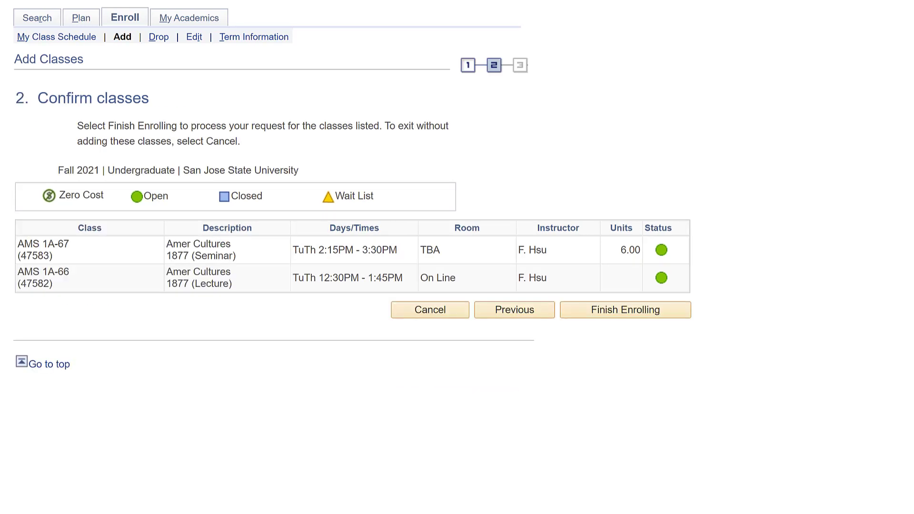
pyautogui.click(596, 310)
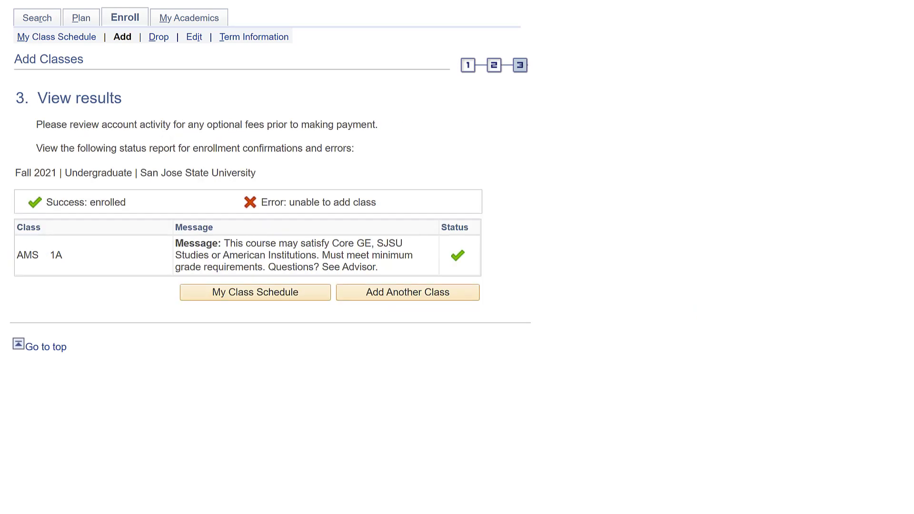